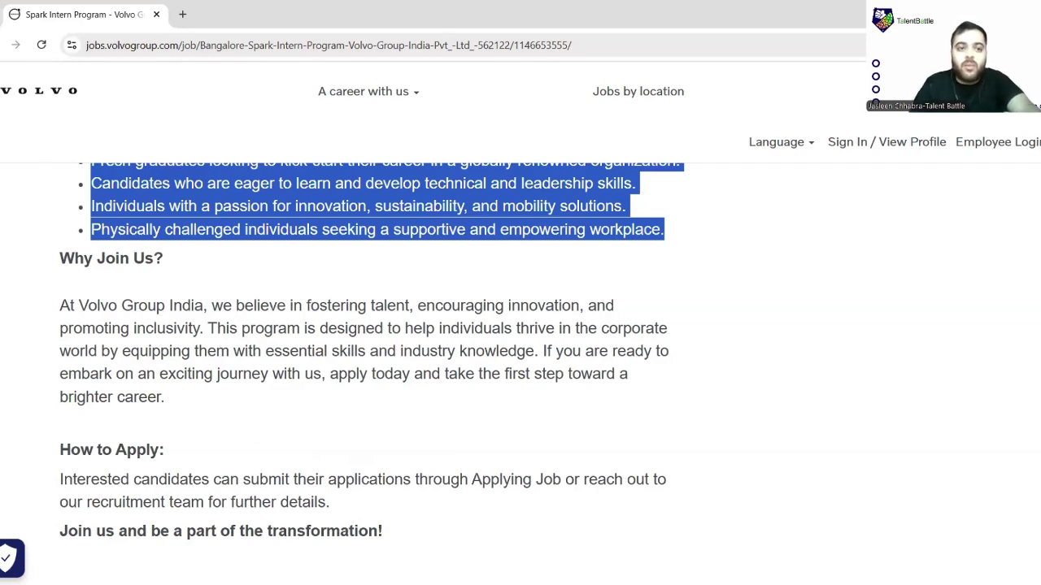
Step: Read the How to Apply section of the Spark Intern Program posting and open its application form
scroll(196, 355, "down", 2)
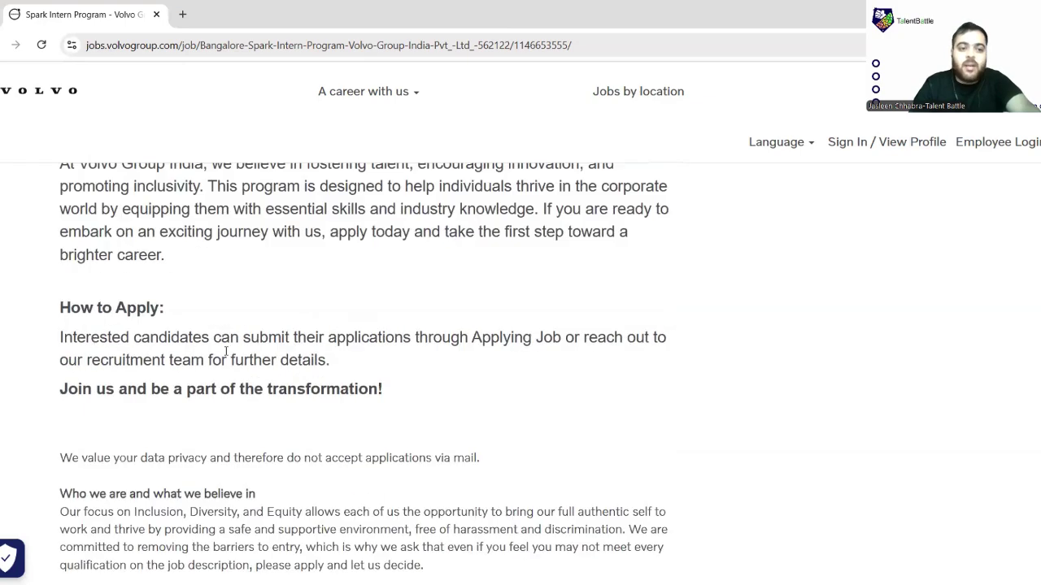
left_click_drag(423, 573, 193, 350)
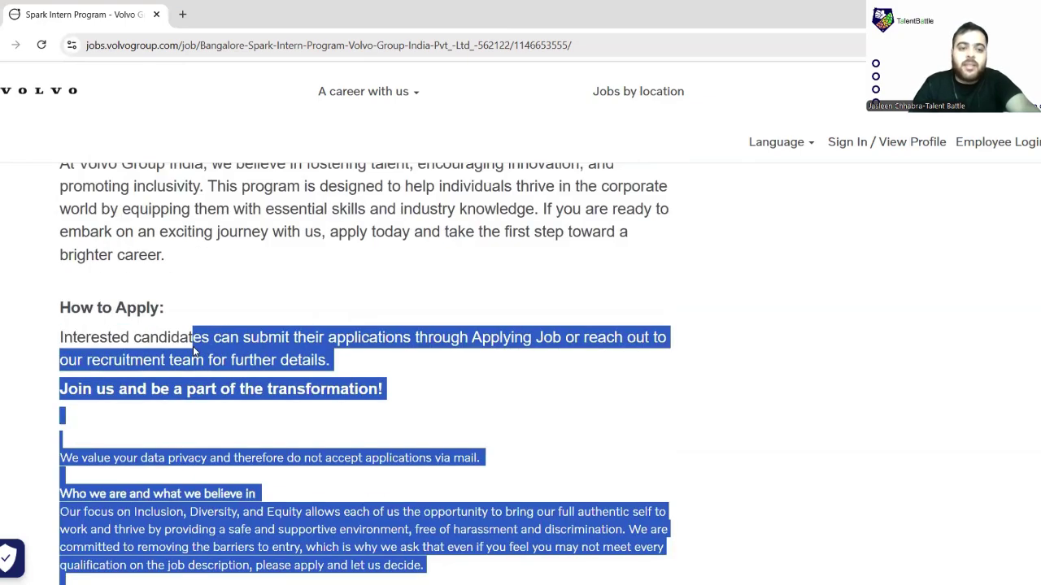
left_click_drag(378, 340, 592, 355)
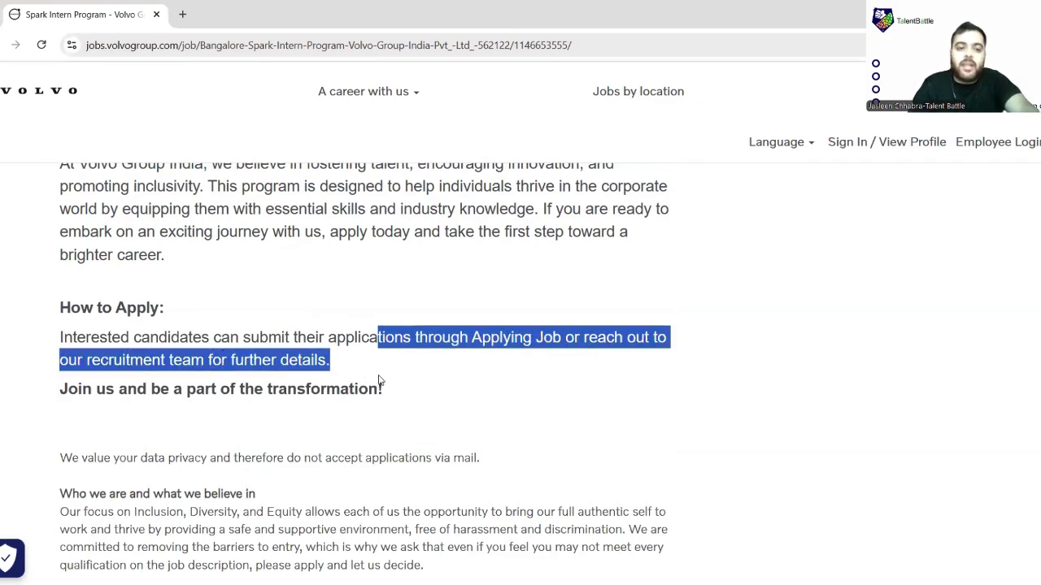
scroll(381, 382, "down", 6)
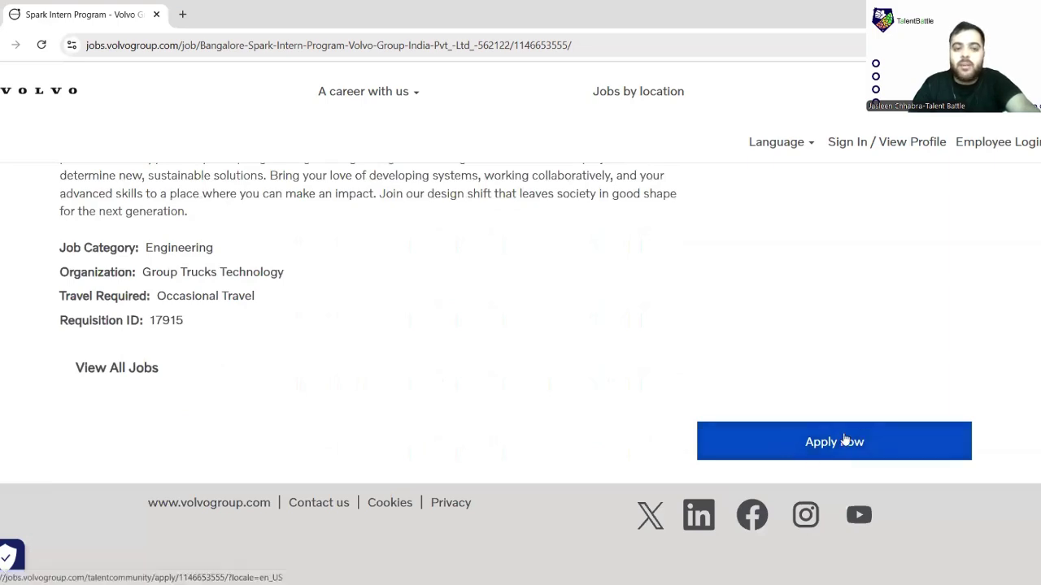
left_click(844, 440)
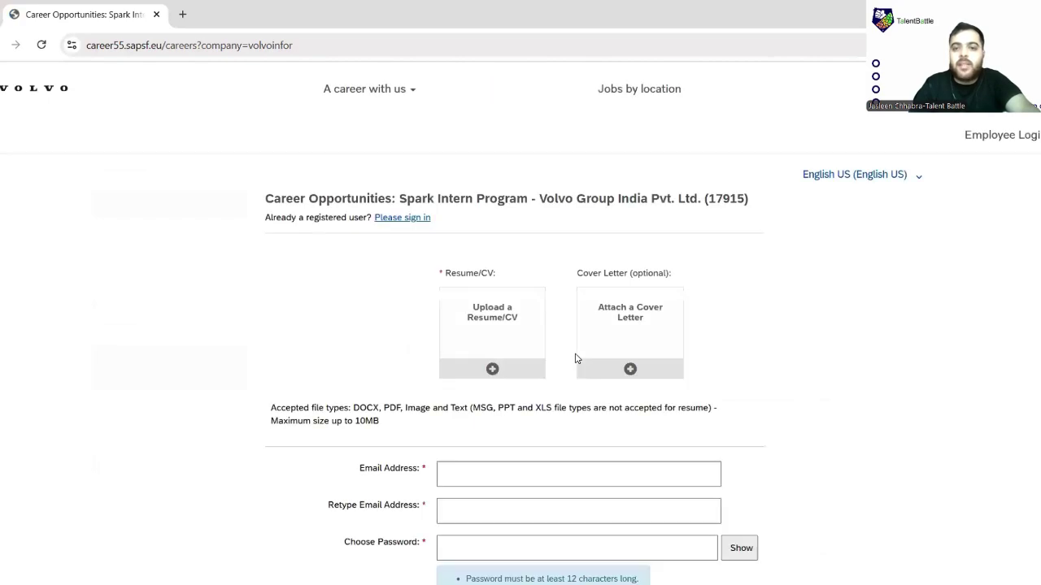
Step: Examine the application form's resume and cover letter uploads, account credentials, contact details and address fields
scroll(439, 285, "down", 2)
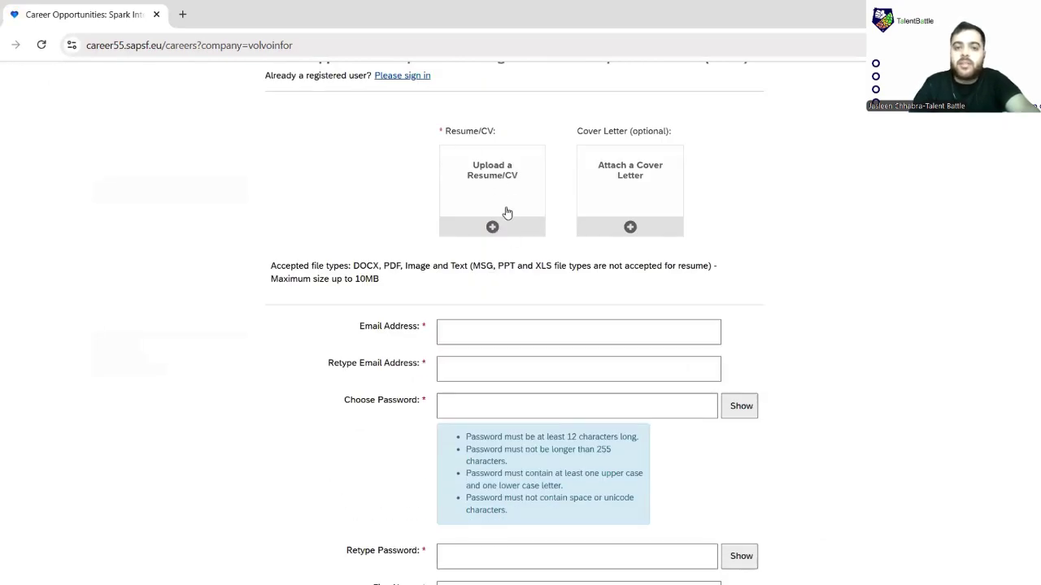
scroll(495, 215, "down", 1)
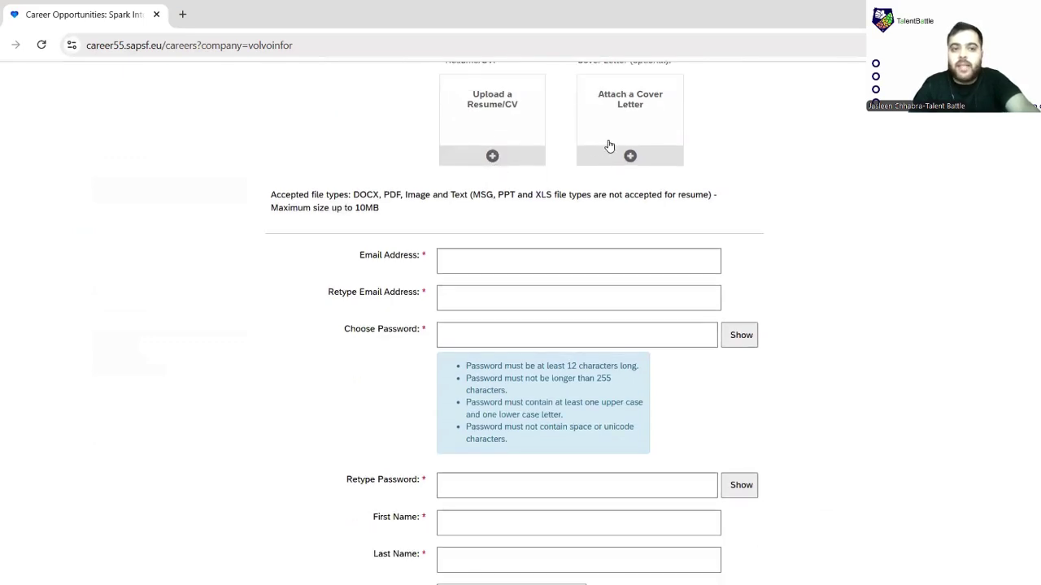
scroll(627, 136, "down", 1)
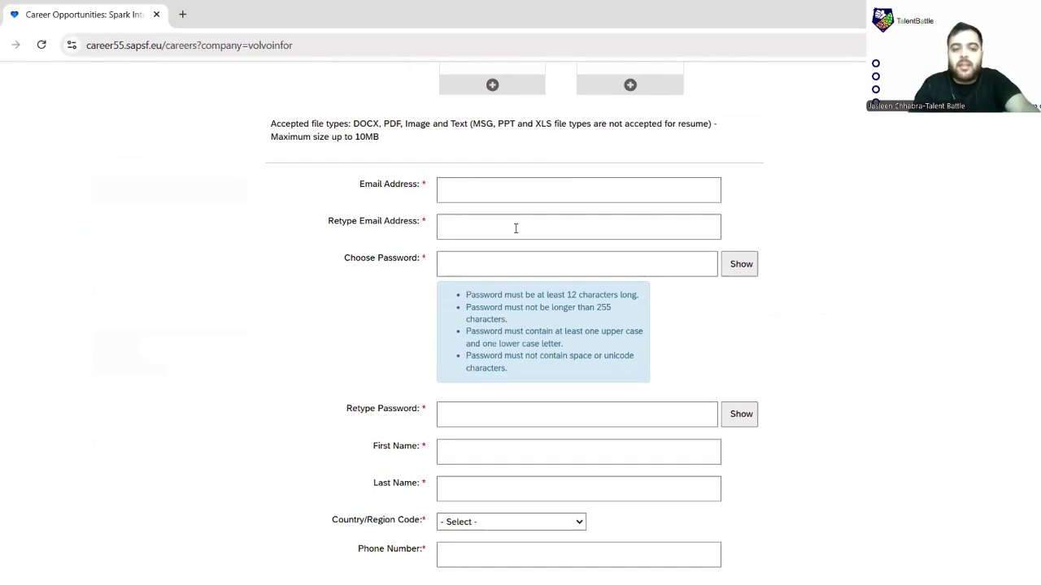
scroll(516, 225, "down", 2)
scroll(524, 260, "down", 1)
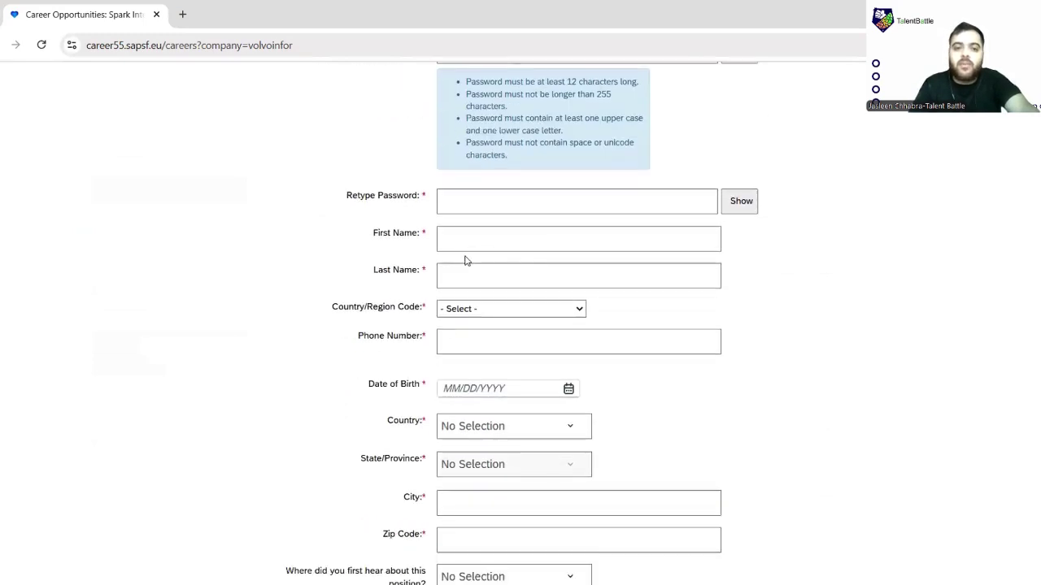
scroll(534, 260, "down", 2)
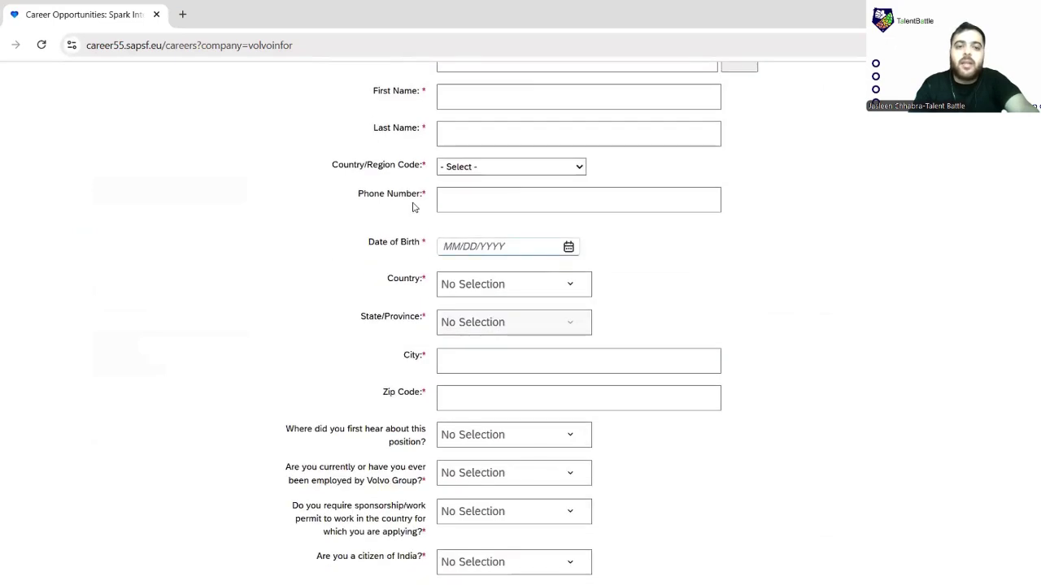
scroll(525, 215, "down", 1)
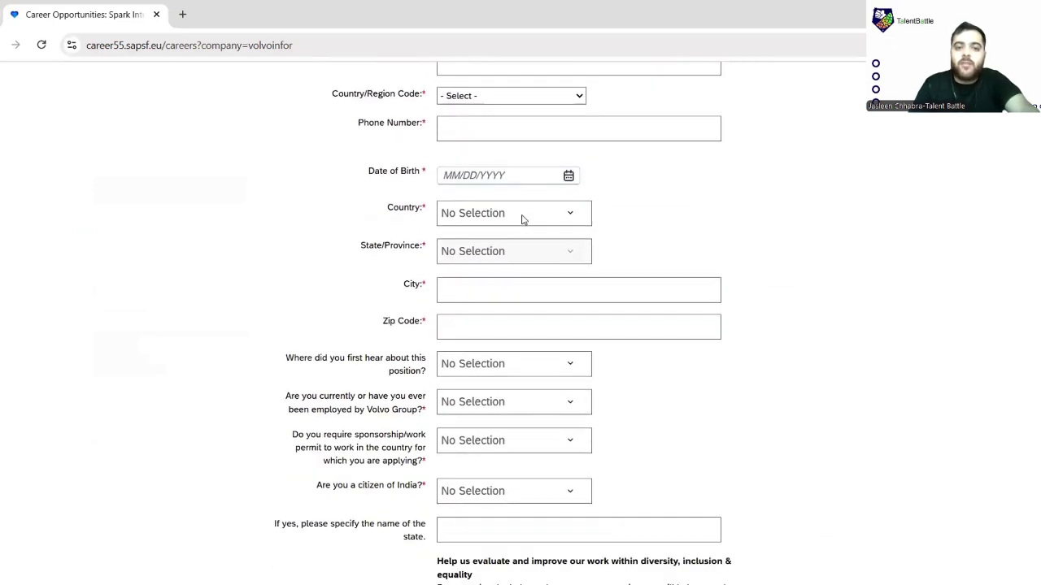
scroll(502, 254, "down", 1)
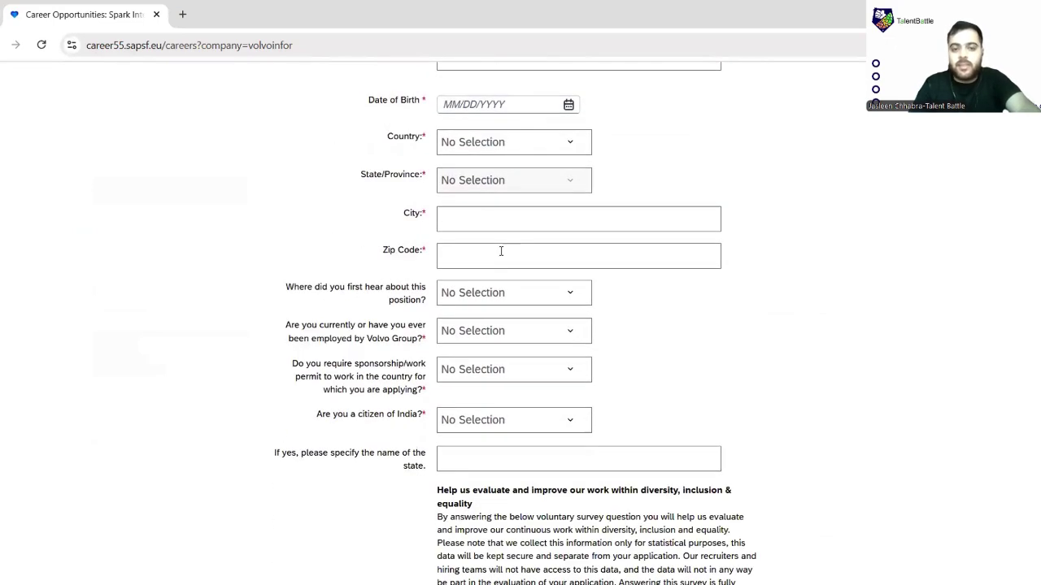
scroll(503, 250, "down", 1)
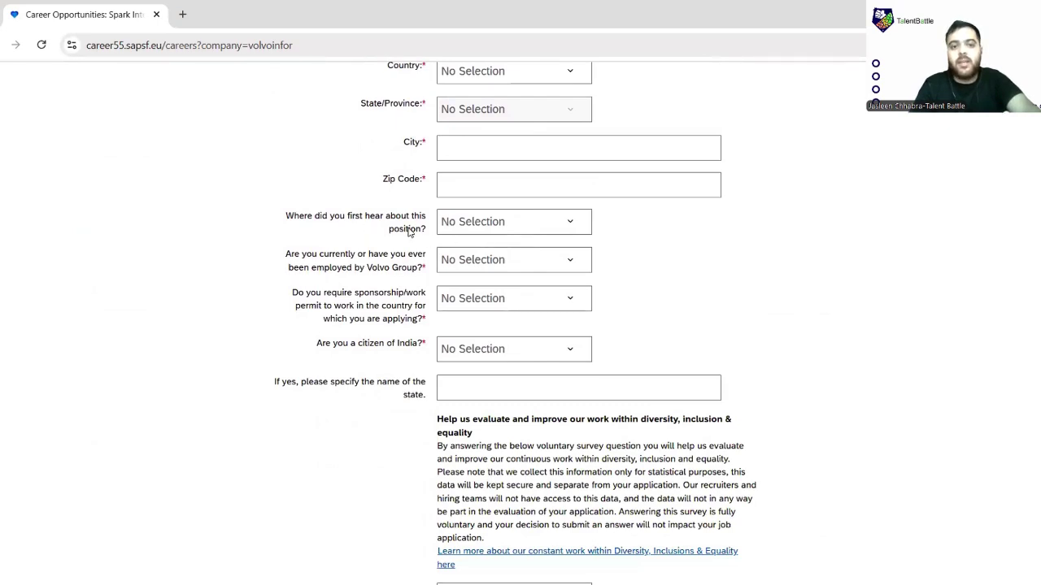
Step: Set the source of first hearing about the position to Volvo Group company website and answer No to Volvo Group employment
left_click(507, 232)
left_click(572, 226)
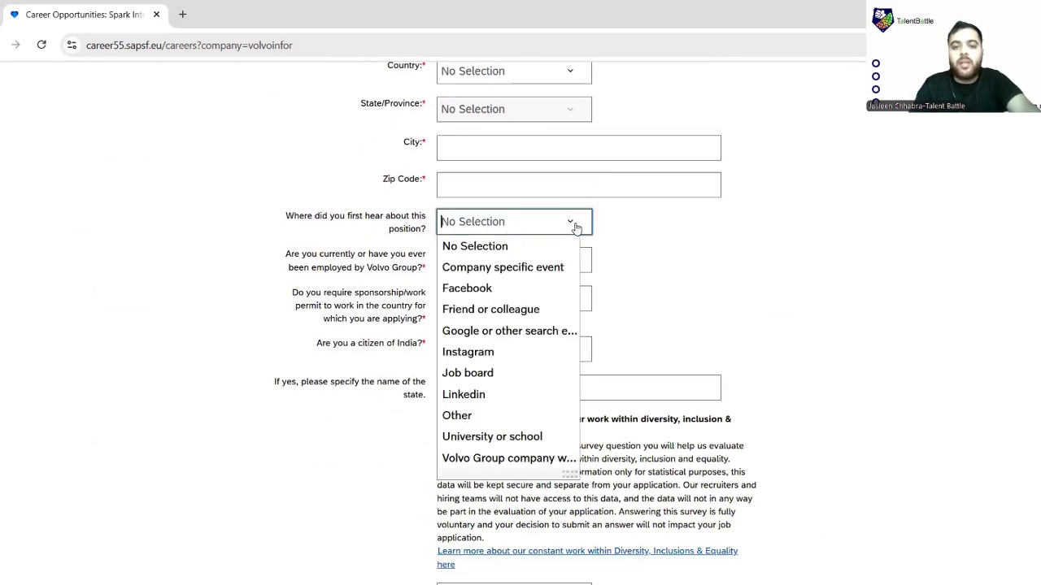
left_click(542, 460)
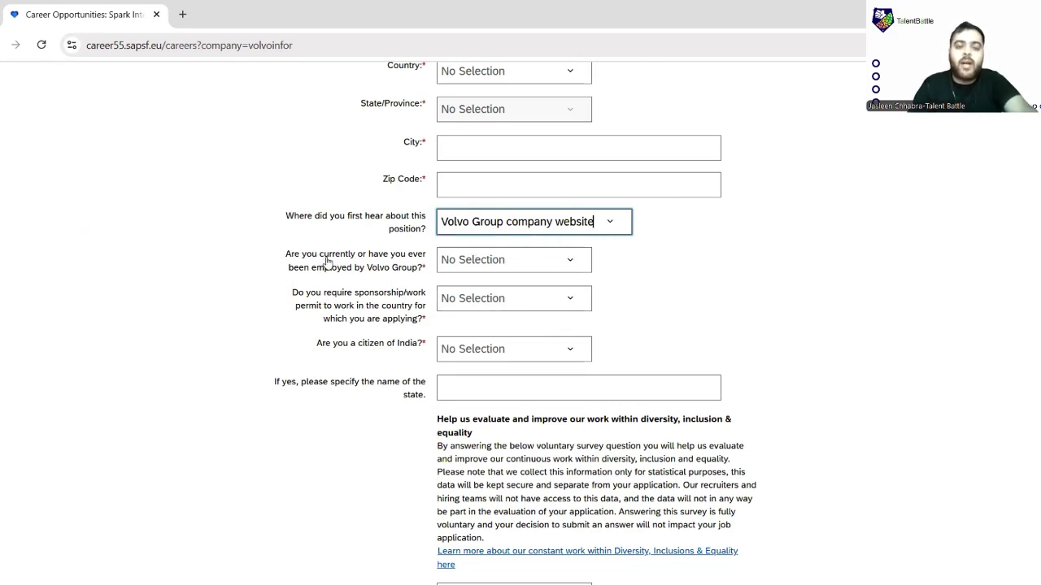
left_click(578, 271)
left_click(567, 266)
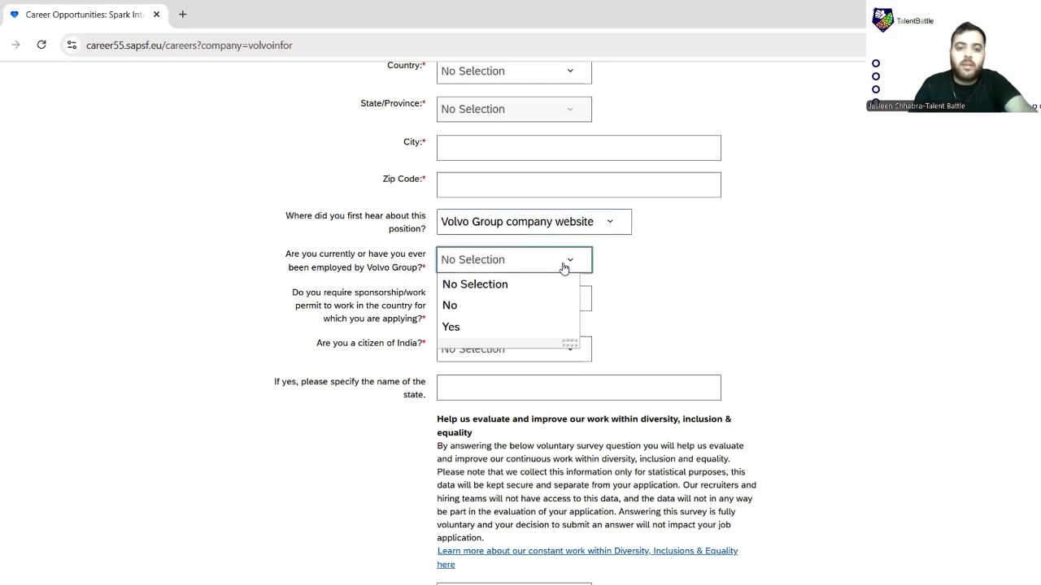
left_click(518, 310)
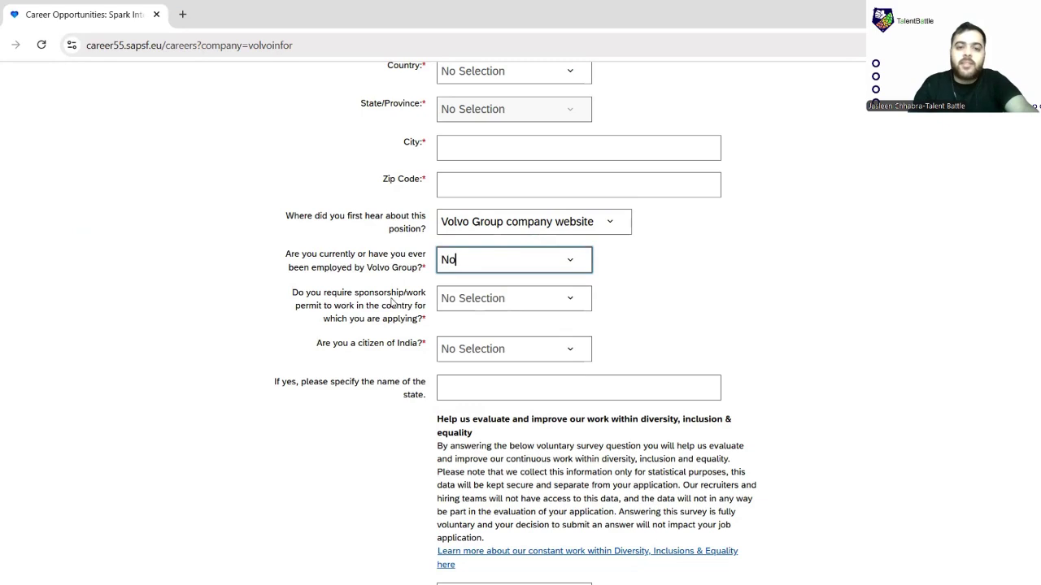
Step: Answer No to requiring sponsorship or a work permit and Yes to being a citizen of India
left_click(518, 301)
left_click(480, 300)
left_click(490, 345)
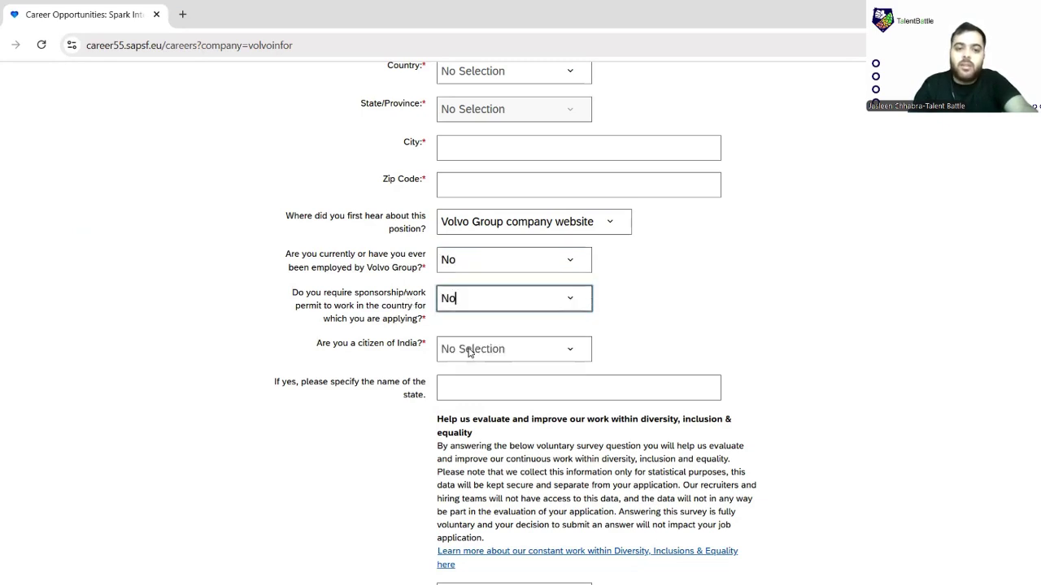
left_click(515, 357)
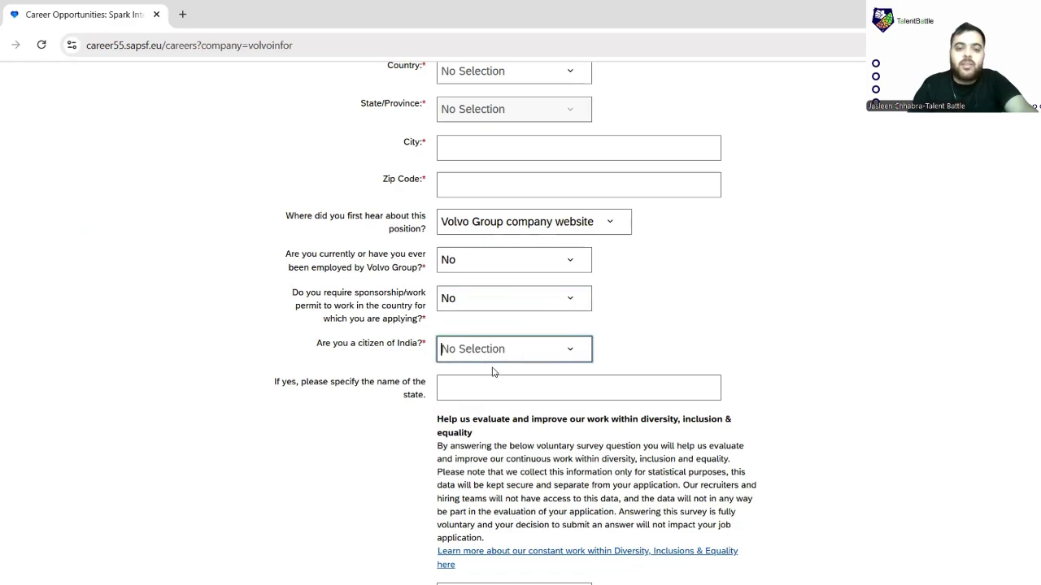
left_click(546, 360)
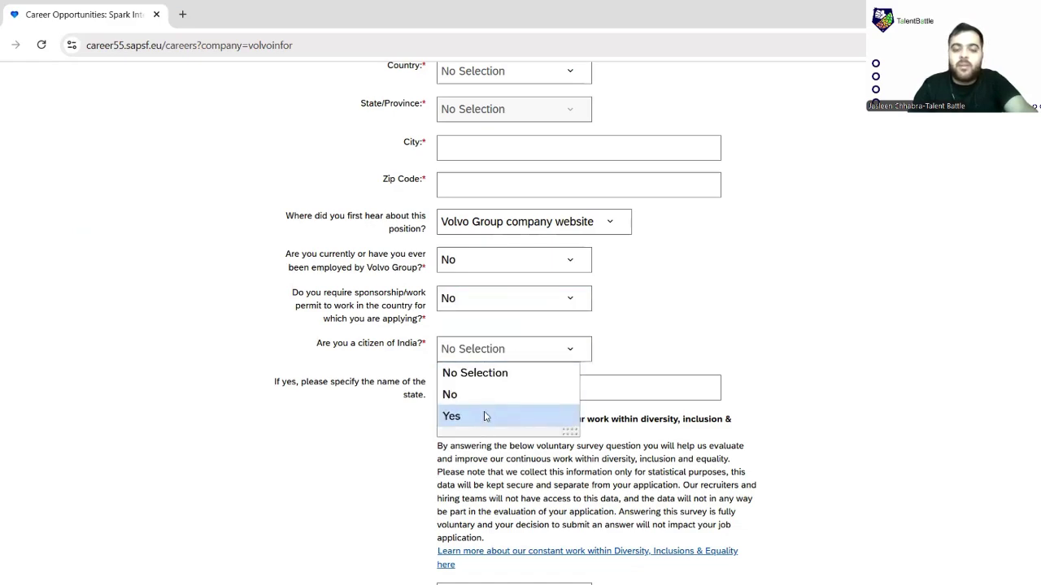
left_click(485, 415)
Step: Examine the state name and gender fields and the questions on educational background, physical challenge and disability
scroll(491, 389, "down", 2)
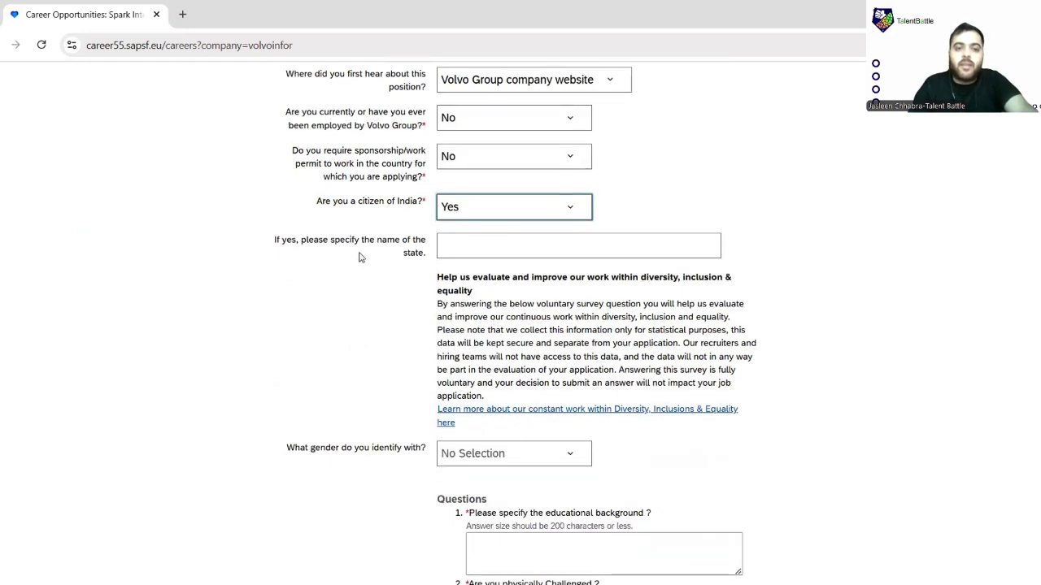
left_click(492, 244)
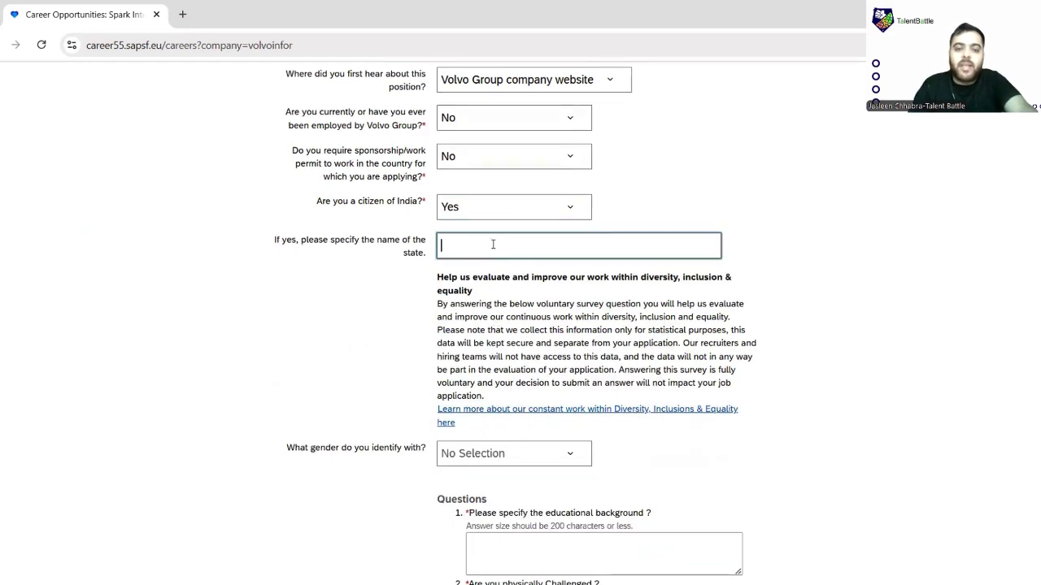
scroll(493, 243, "down", 2)
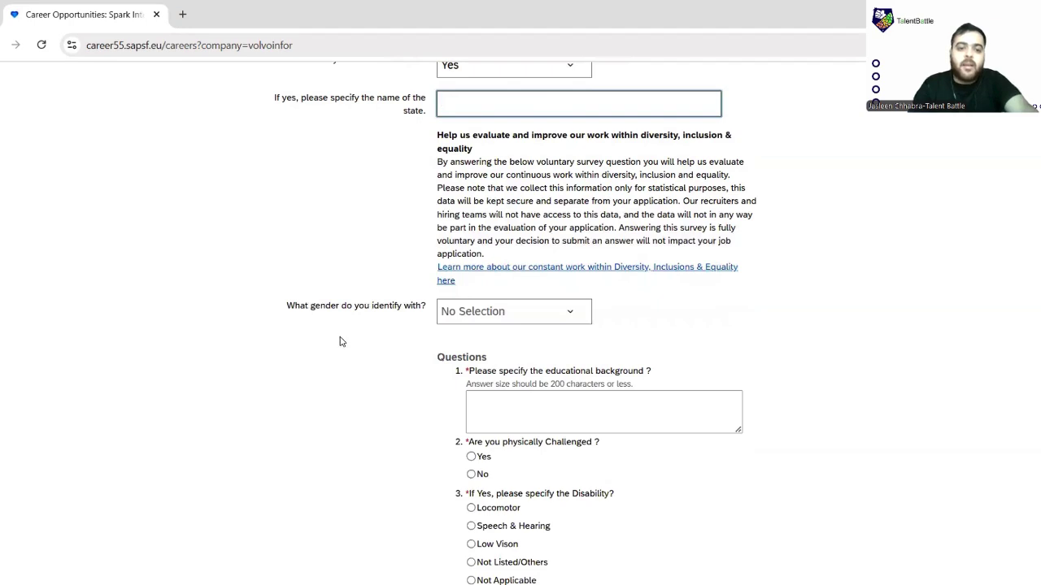
scroll(539, 335, "down", 2)
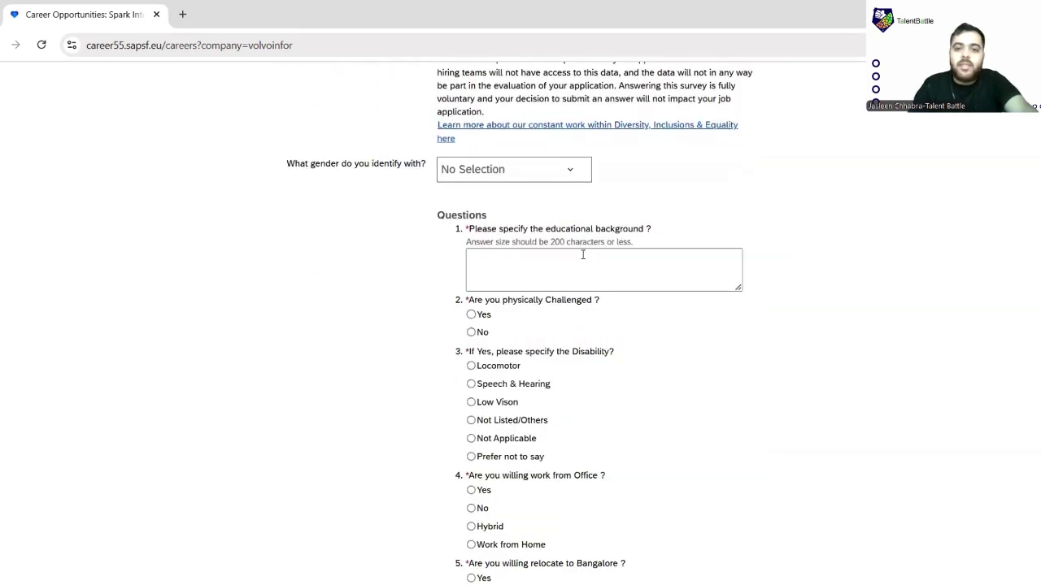
left_click(533, 262)
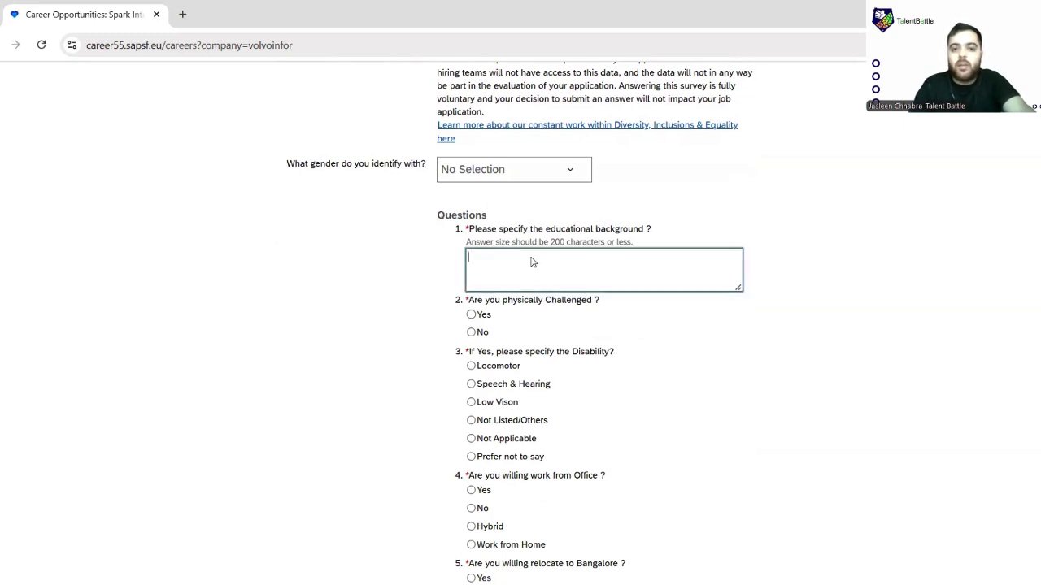
scroll(533, 262, "down", 1)
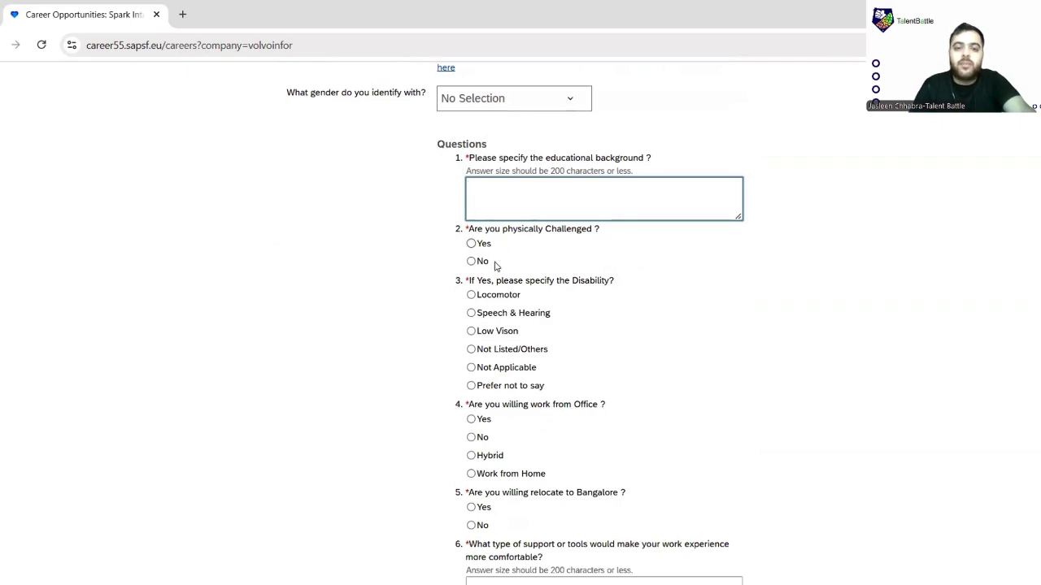
scroll(494, 267, "down", 1)
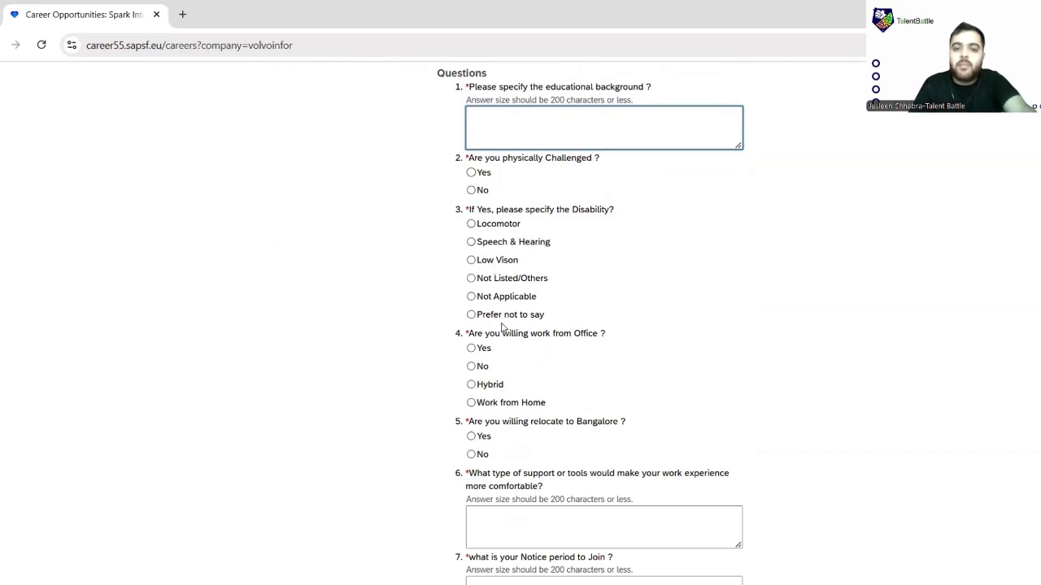
scroll(543, 321, "down", 1)
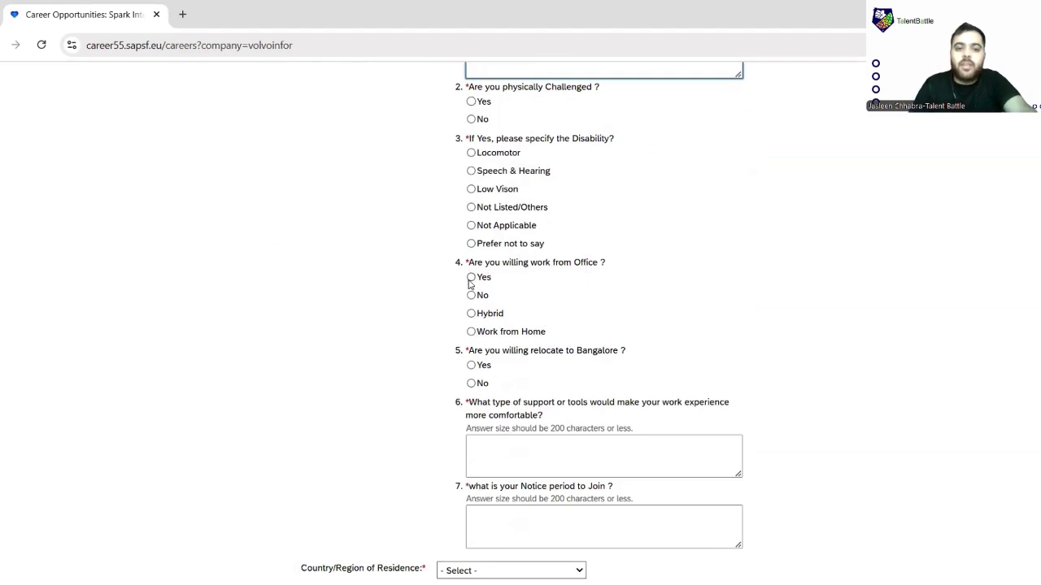
Step: Answer Yes to being willing to work from office and Yes to relocating to Bangalore
left_click(471, 278)
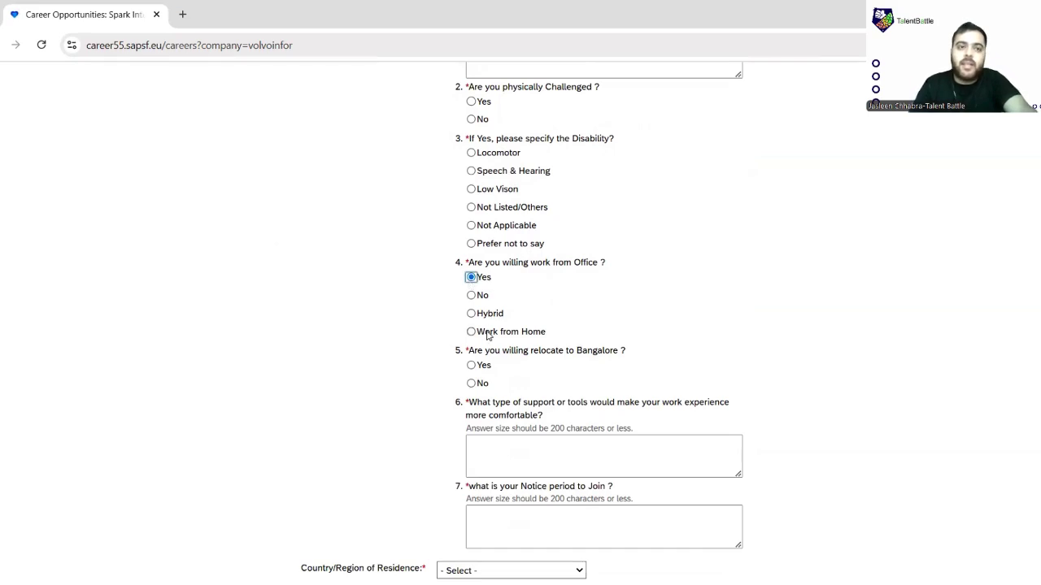
scroll(487, 336, "down", 3)
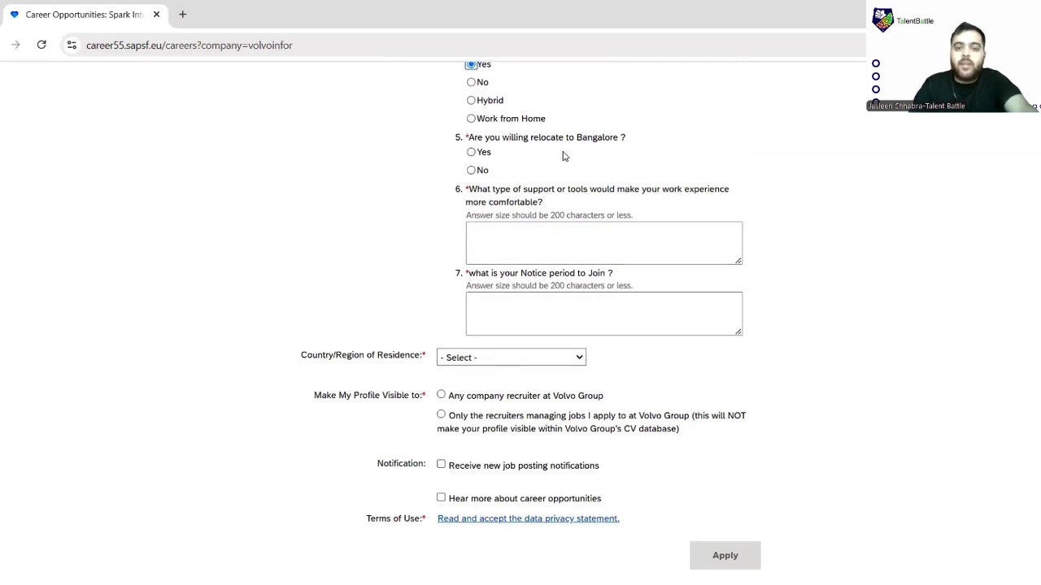
left_click(473, 153)
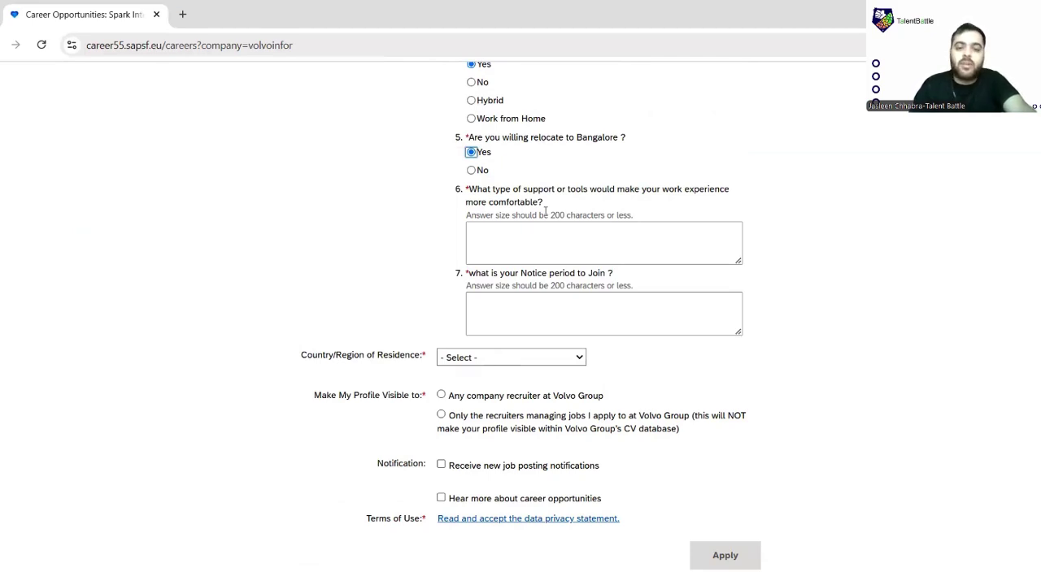
Step: Examine the support tools, notice period, residence, profile visibility, notification and terms fields, and review the whole application form
scroll(545, 210, "down", 2)
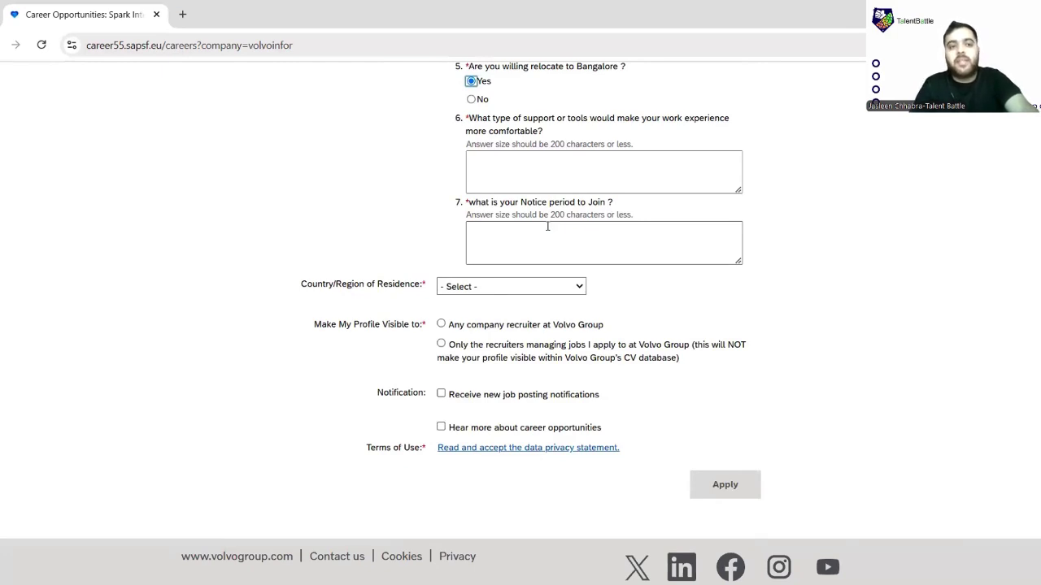
scroll(547, 227, "down", 1)
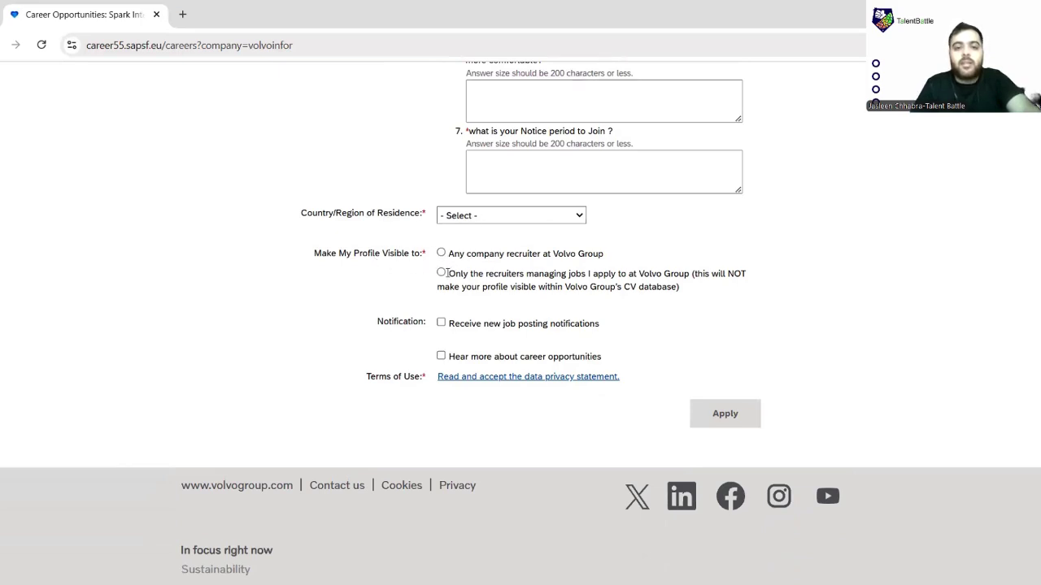
scroll(447, 276, "down", 1)
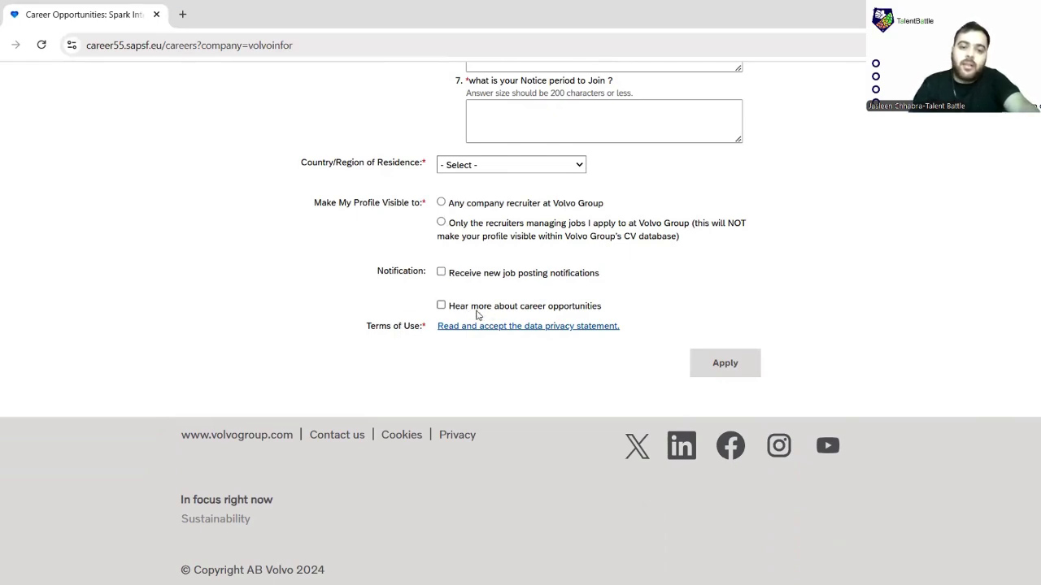
scroll(488, 313, "up", 15)
scroll(498, 311, "up", 7)
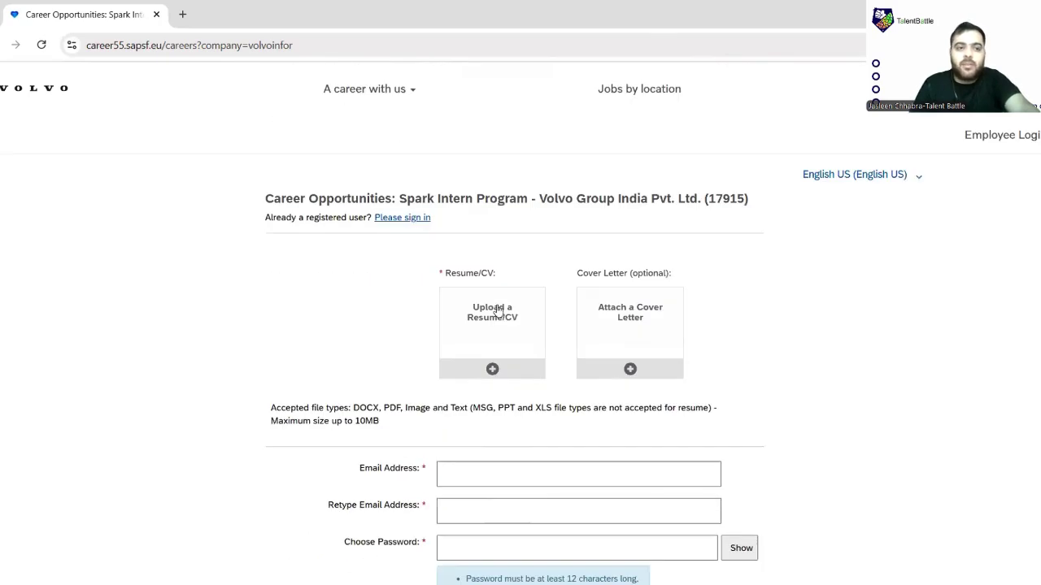
scroll(500, 305, "down", 20)
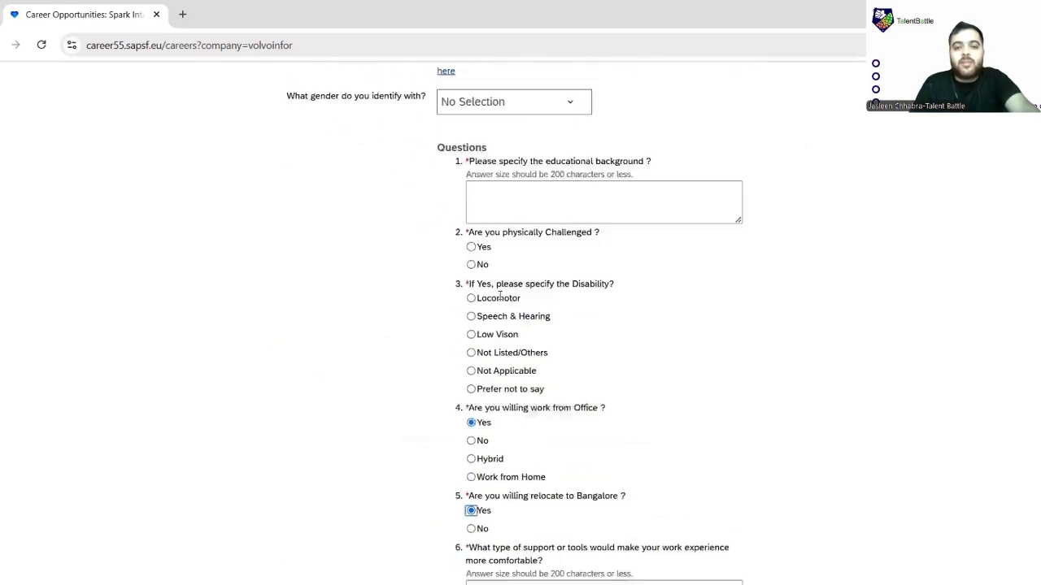
scroll(498, 297, "down", 7)
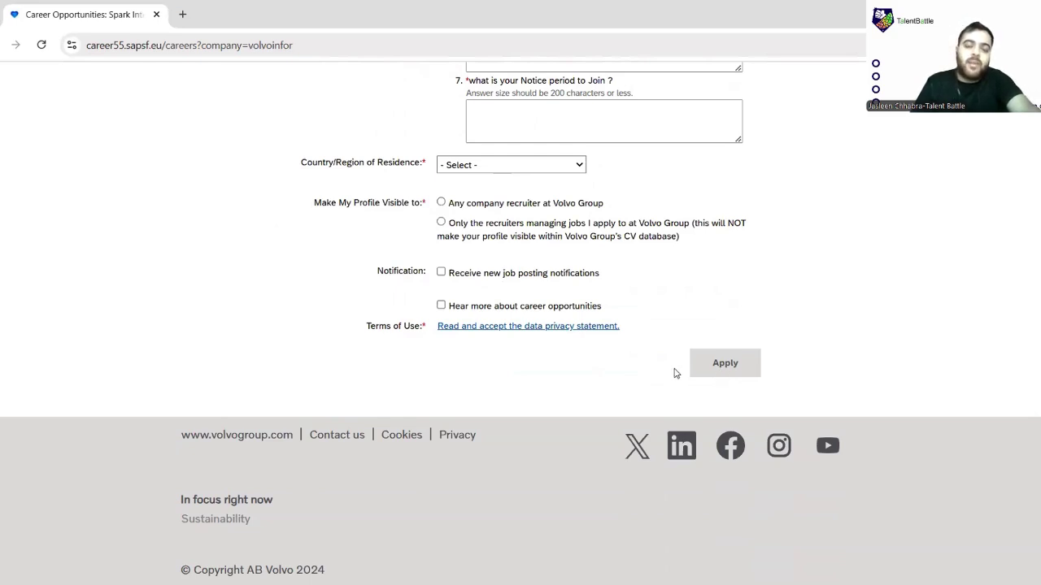
scroll(673, 371, "up", 4)
scroll(674, 371, "up", 15)
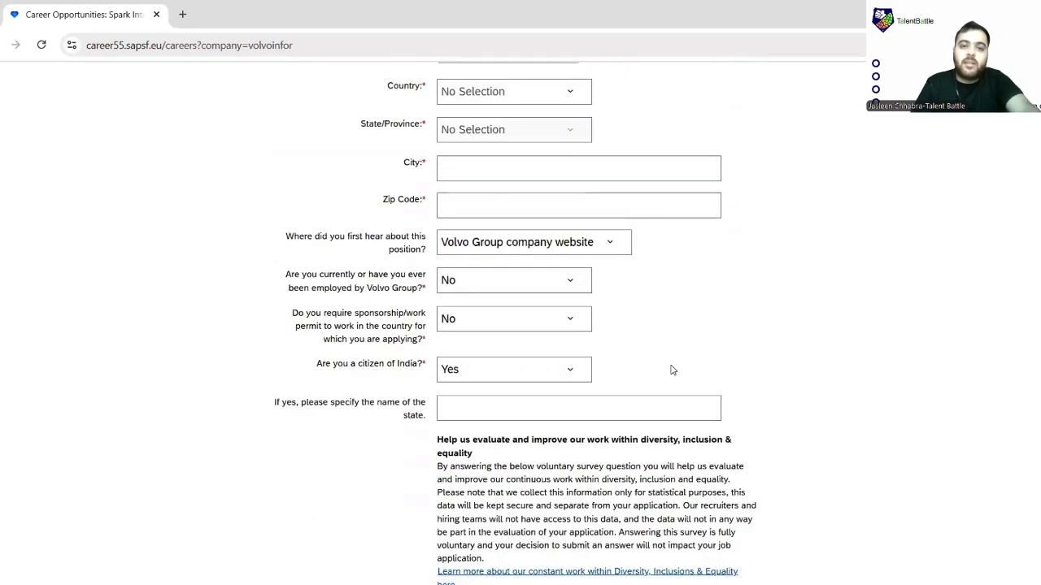
scroll(584, 309, "up", 4)
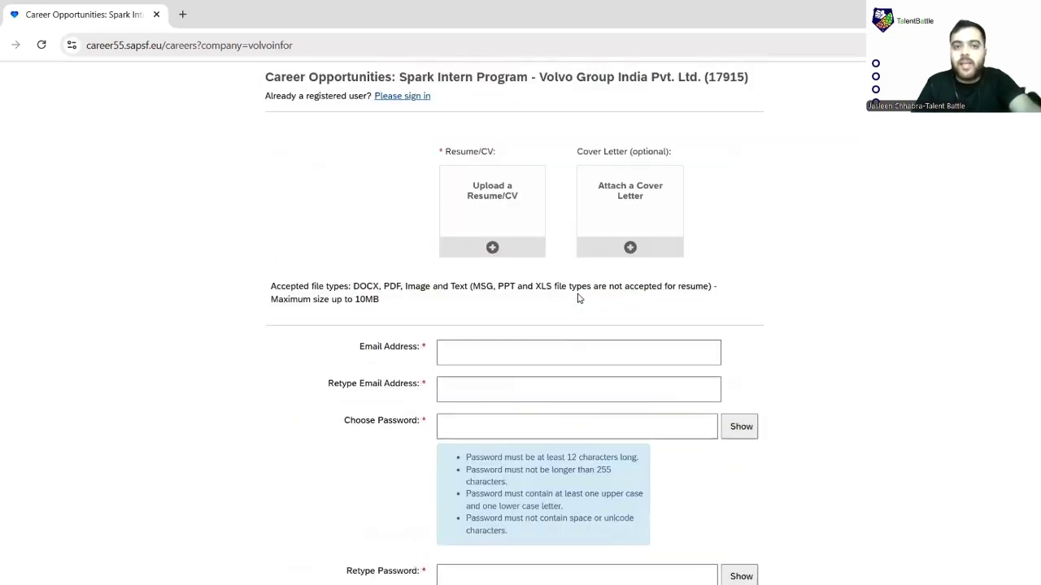
scroll(578, 298, "up", 2)
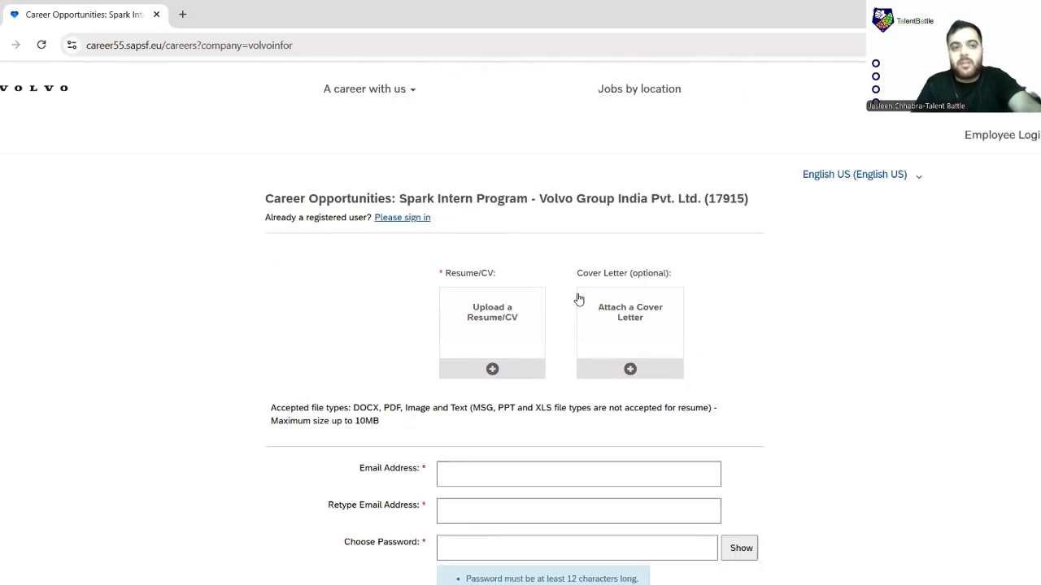